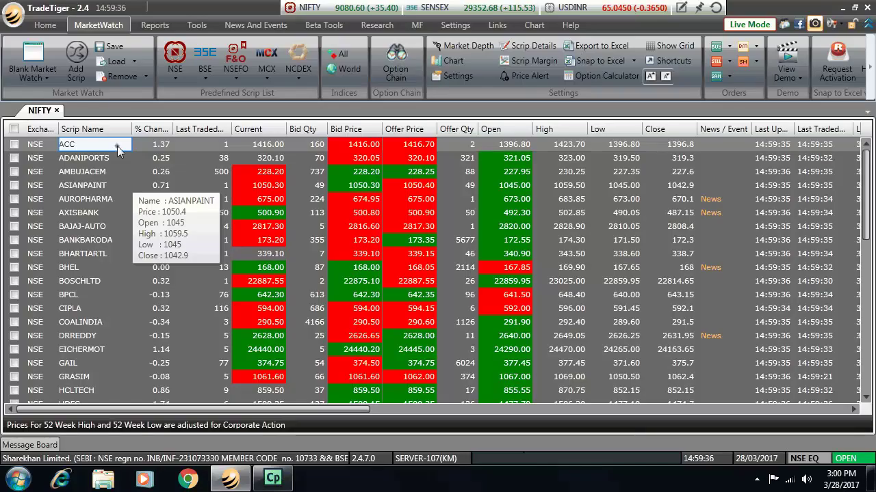
# Open the price chart of ACC from the NIFTY market watch and close its Market Depth window.
pyautogui.doubleClick(117, 146)
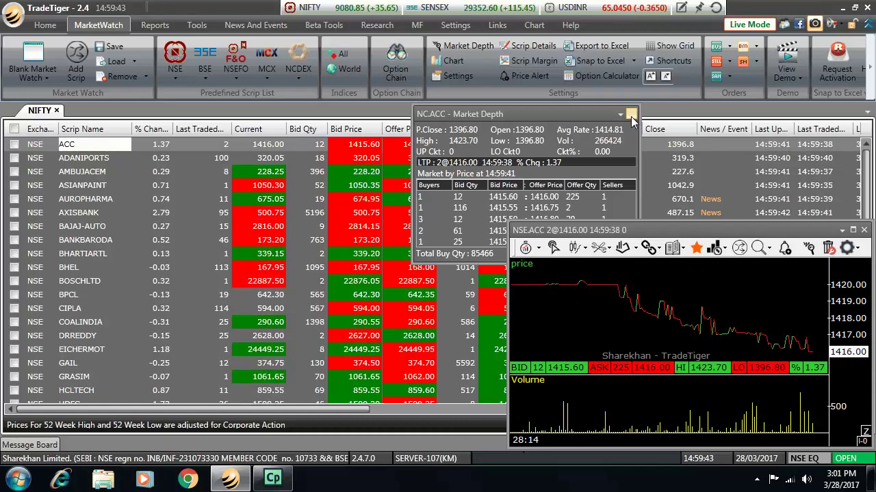
pyautogui.click(631, 115)
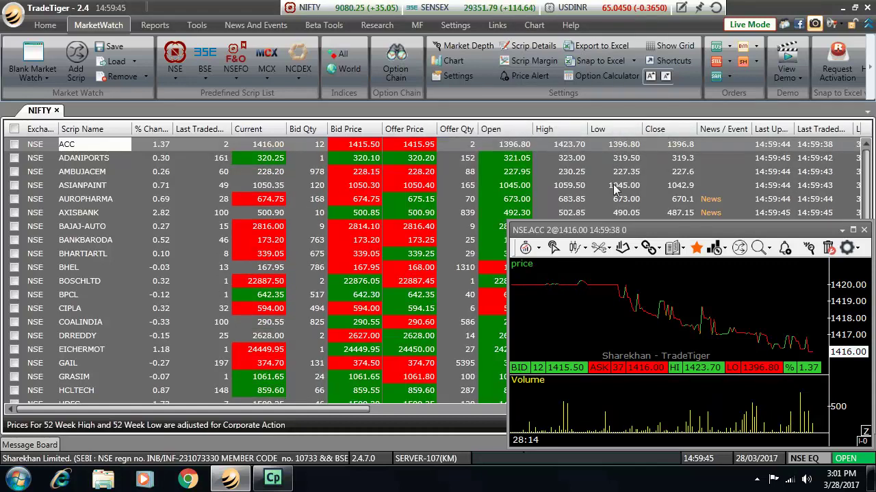
pyautogui.click(614, 230)
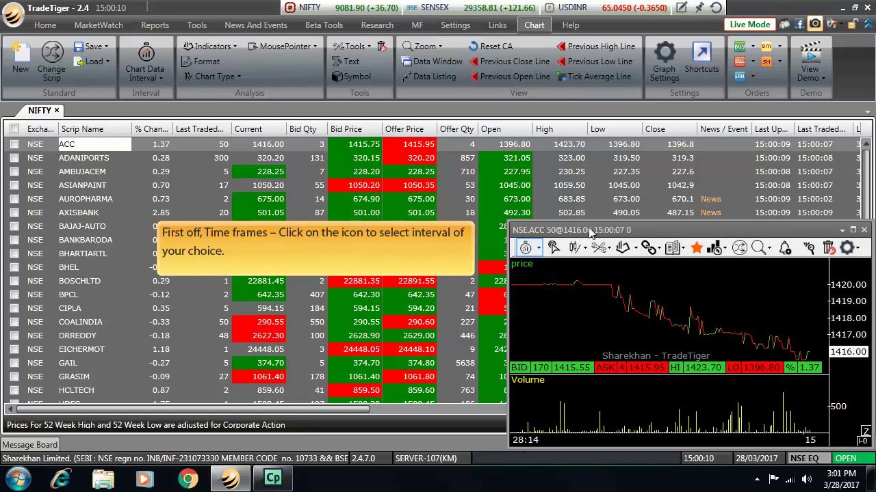
# Examine the intraday bar size choices and the recent and preset time frames available for the ACC chart.
pyautogui.click(526, 248)
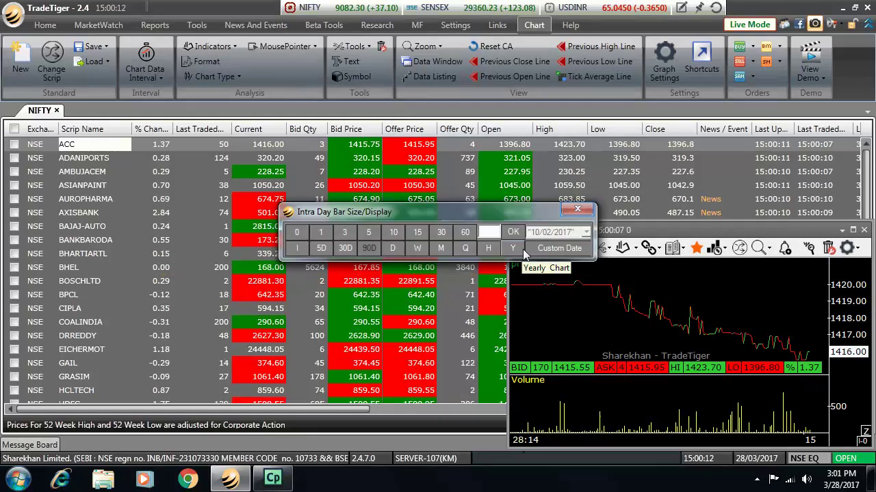
pyautogui.click(576, 208)
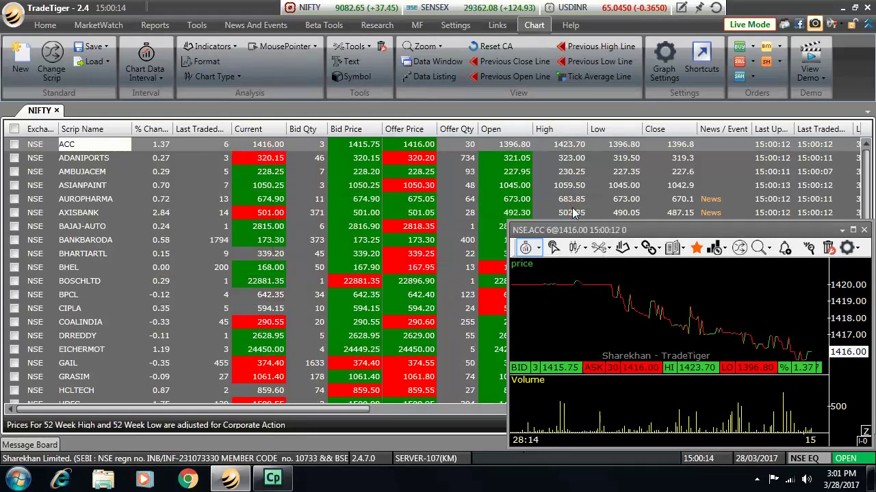
pyautogui.click(538, 248)
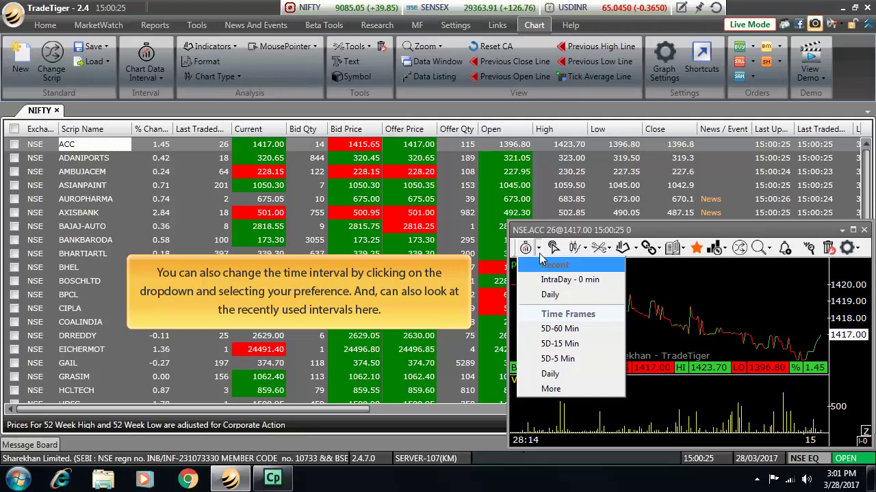
pyautogui.click(541, 248)
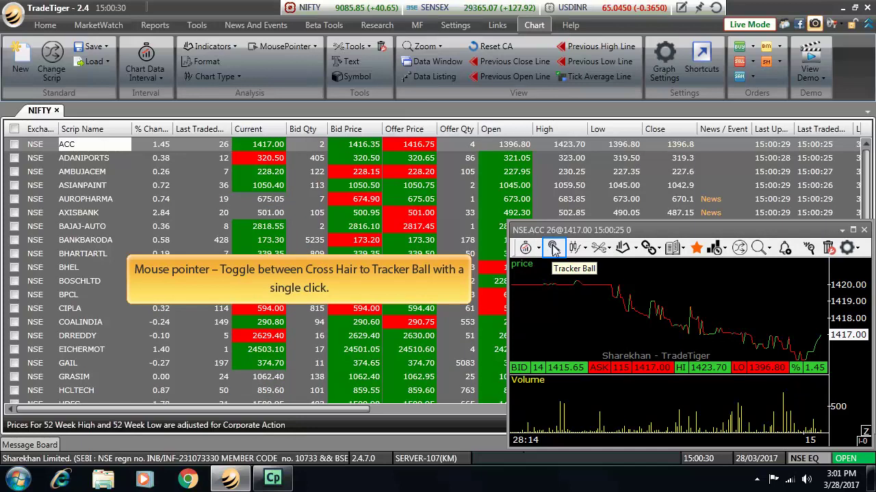
# Switch the chart's mouse pointer to Tracker Ball and look through the available chart types and chart tools.
pyautogui.click(552, 247)
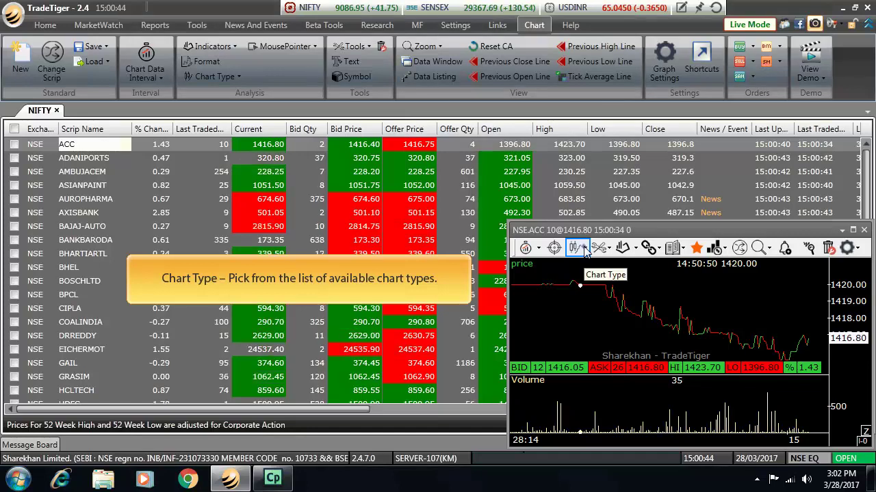
pyautogui.click(585, 251)
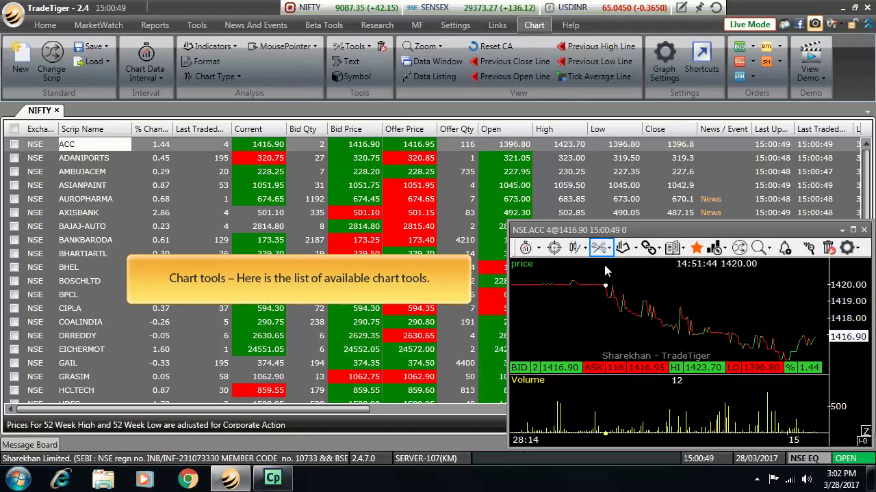
pyautogui.click(608, 250)
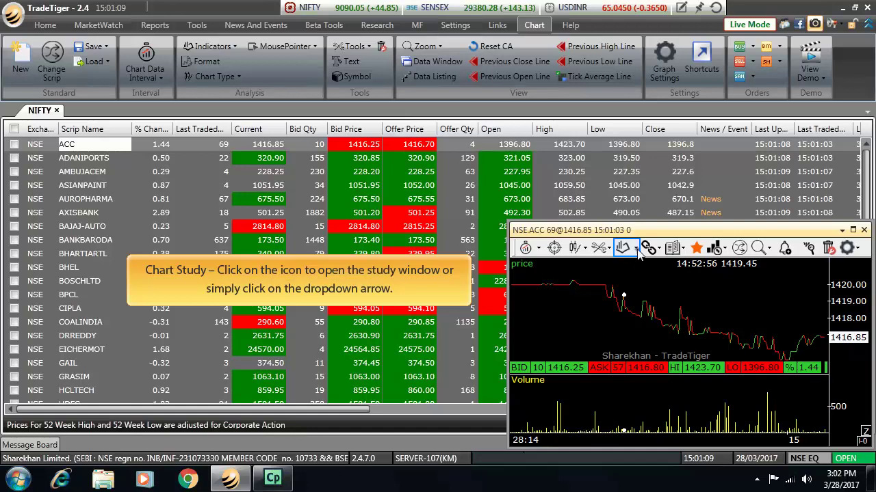
# Examine the ACC chart's study options and the choices for linking charts by scrip, period or exchange.
pyautogui.click(637, 249)
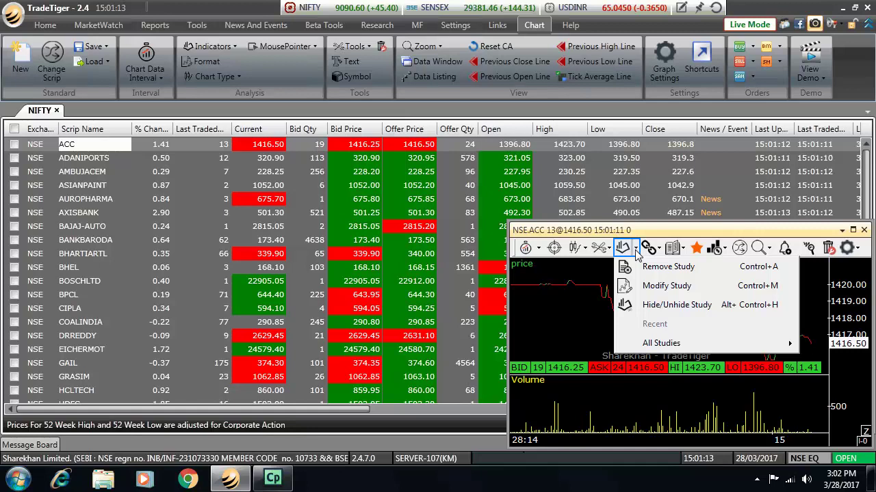
pyautogui.click(647, 259)
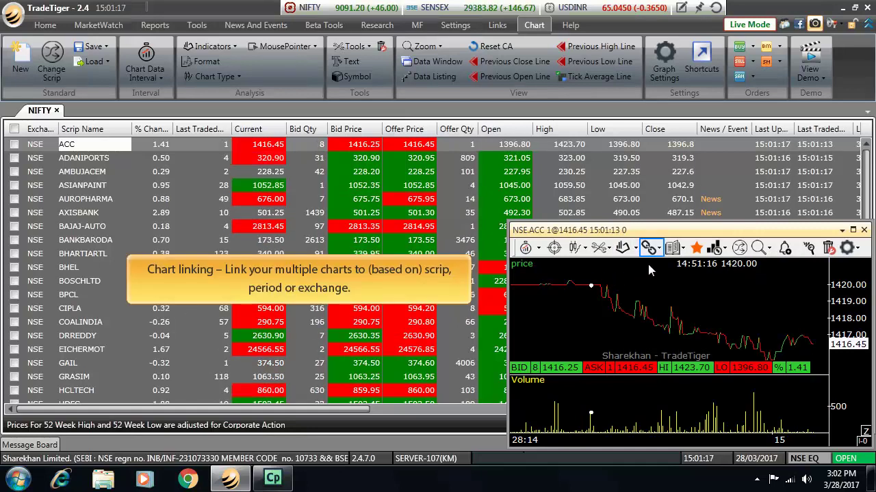
pyautogui.click(659, 250)
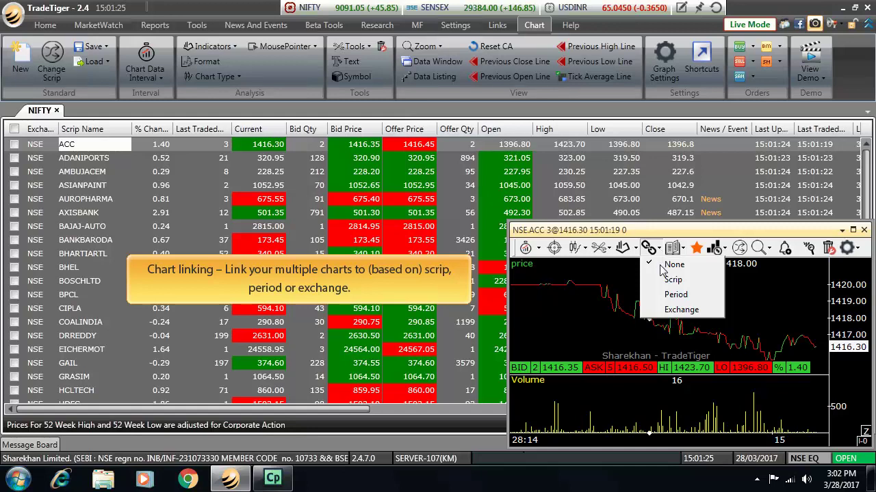
pyautogui.click(661, 271)
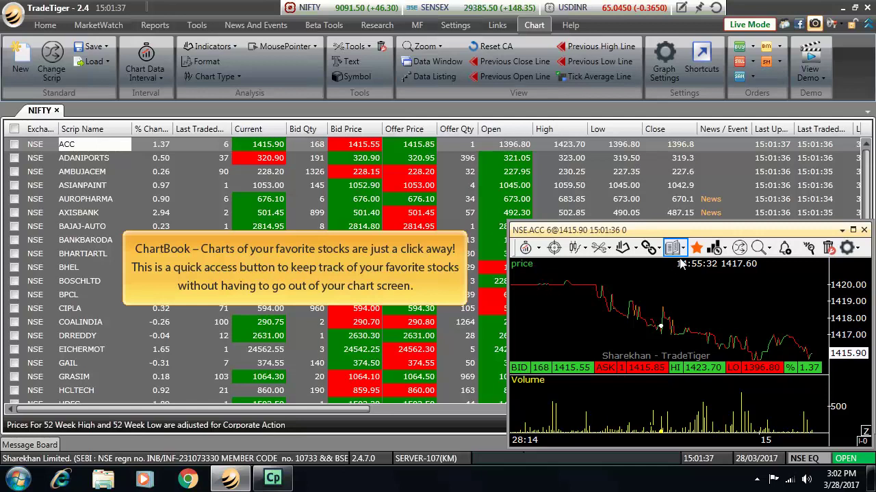
# Examine the ACC chart's ChartBook and favorite options and the choices for buying or selling from the chart.
pyautogui.click(684, 249)
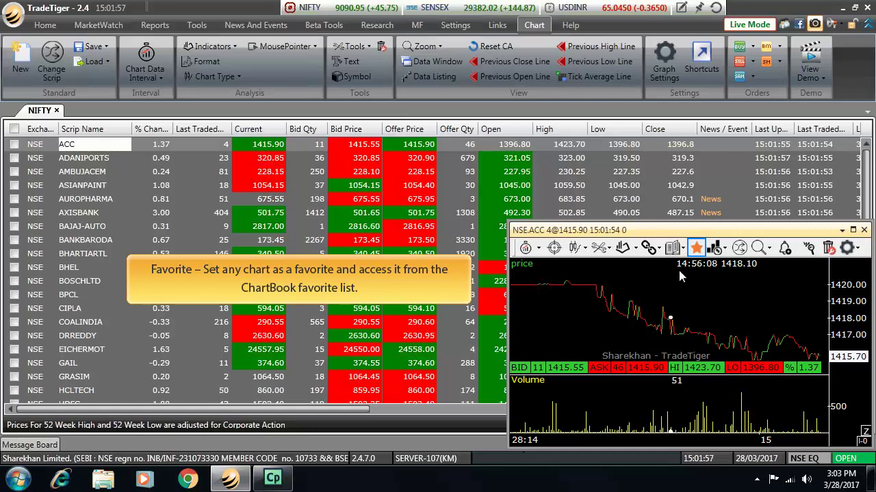
pyautogui.click(696, 247)
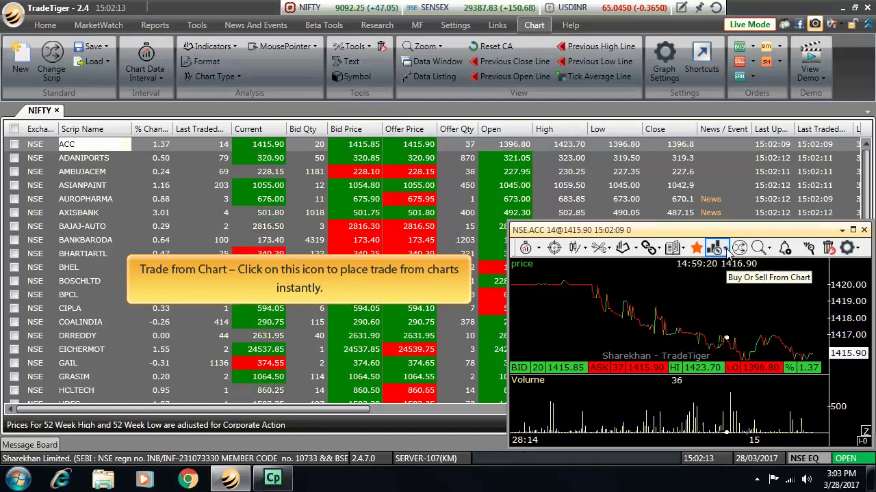
pyautogui.click(725, 251)
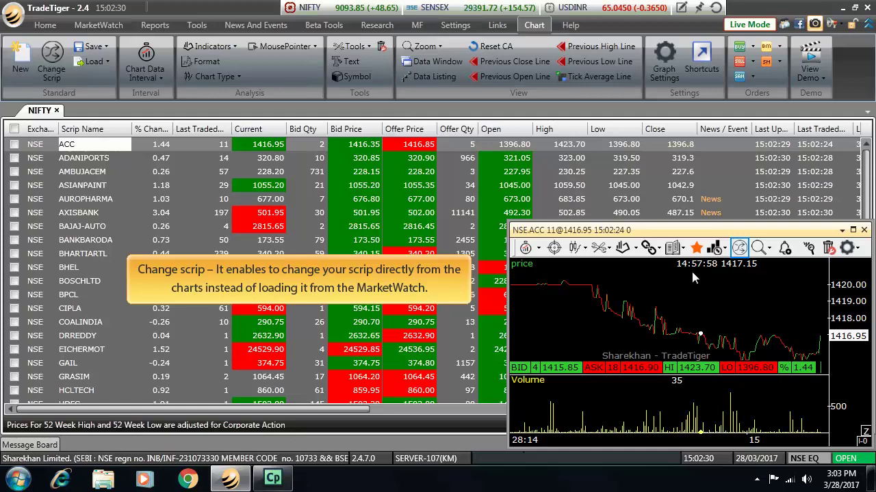
# Change the chart's scrip to INFY by searching the NSE equities for INFOSYS and adding it.
pyautogui.click(739, 247)
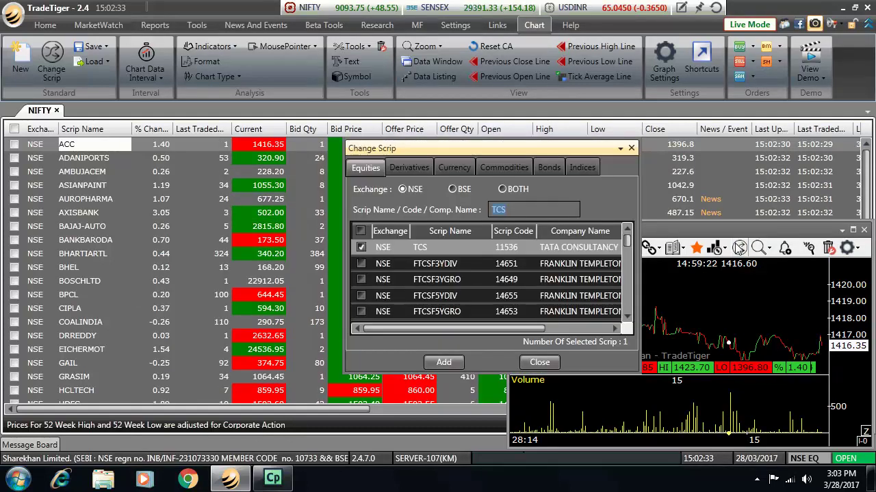
pyautogui.write('INFO')
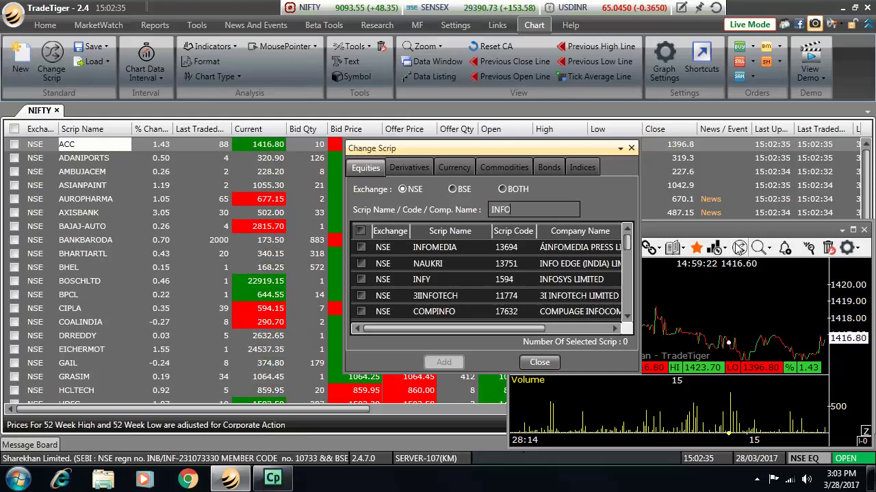
pyautogui.write('SYS')
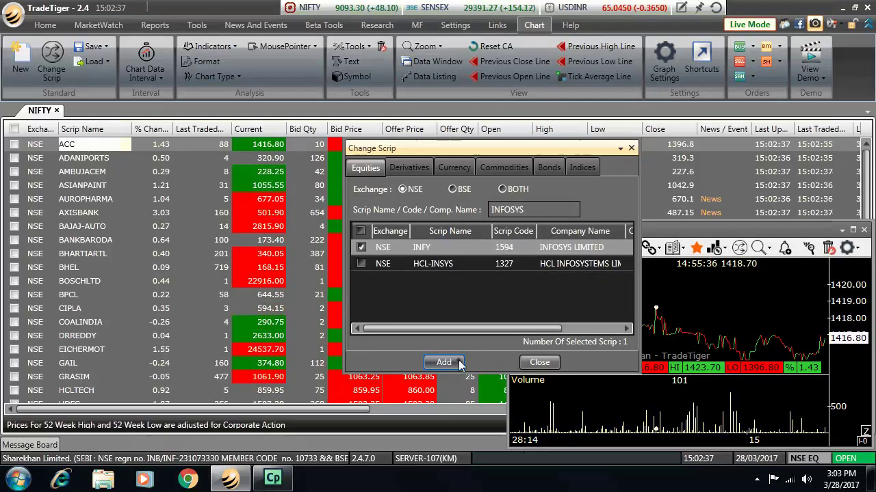
pyautogui.click(455, 363)
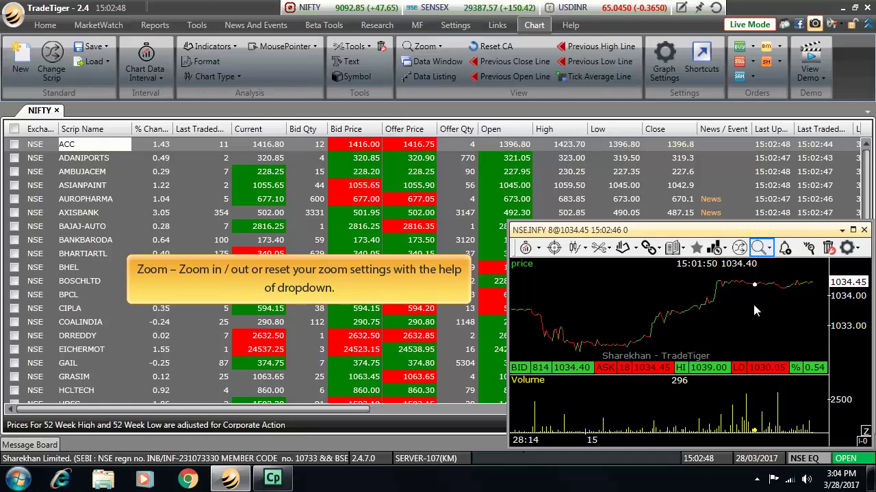
# Examine the chart's zoom options and the Price Alert form for INFY without adding an alert.
pyautogui.click(767, 249)
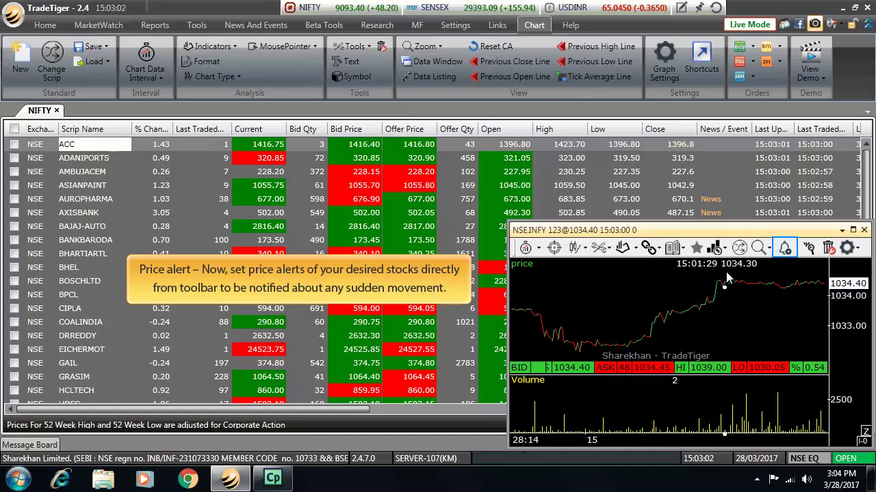
pyautogui.click(787, 248)
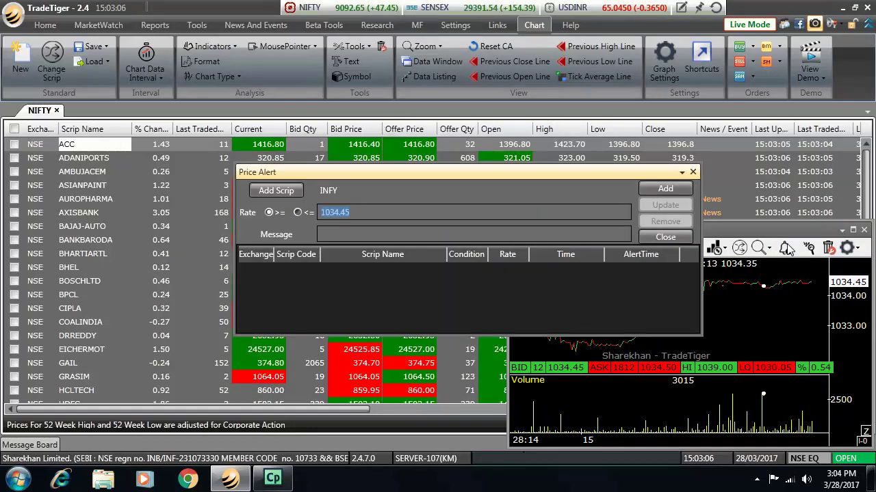
pyautogui.click(691, 173)
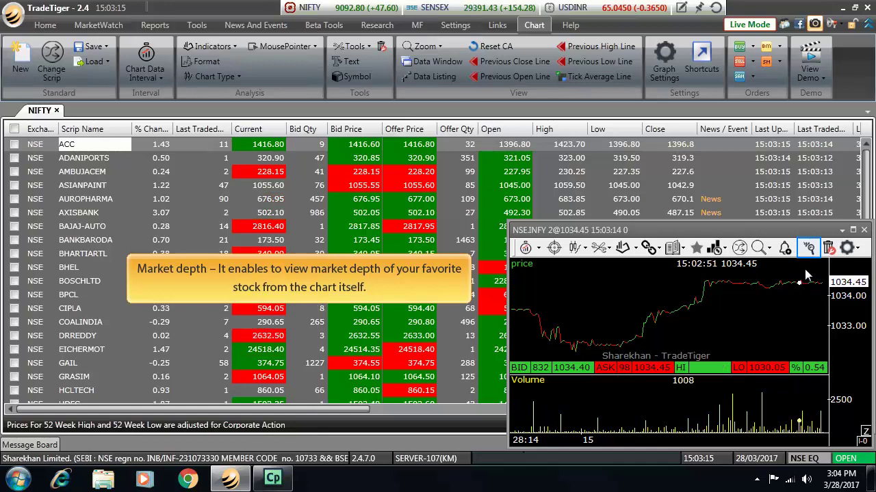
# View the market depth of INFY from its chart, and close the Market Depth window.
pyautogui.click(808, 248)
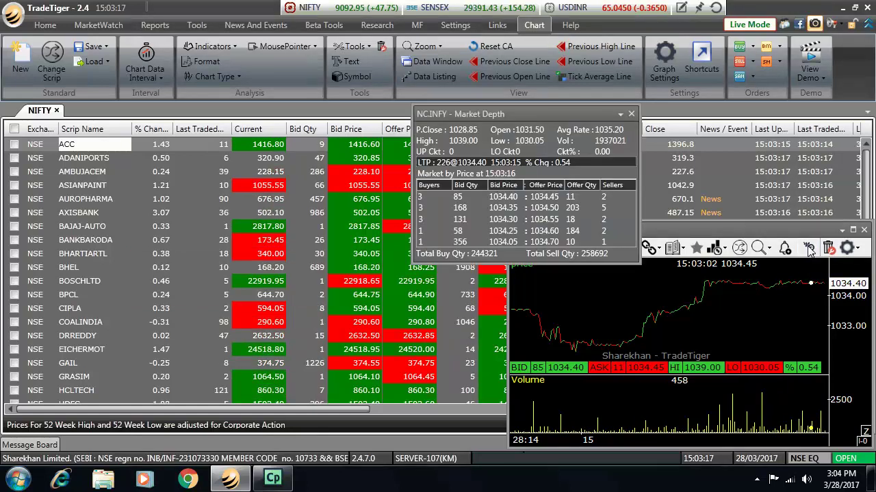
pyautogui.click(630, 114)
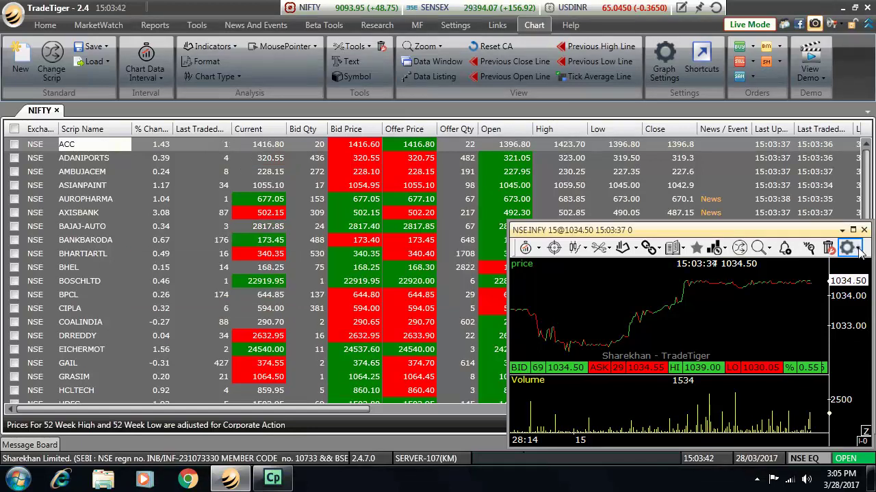
# Include Bar Chart in the chart toolbar, move it to first place in the tool order, and save the settings.
pyautogui.click(858, 249)
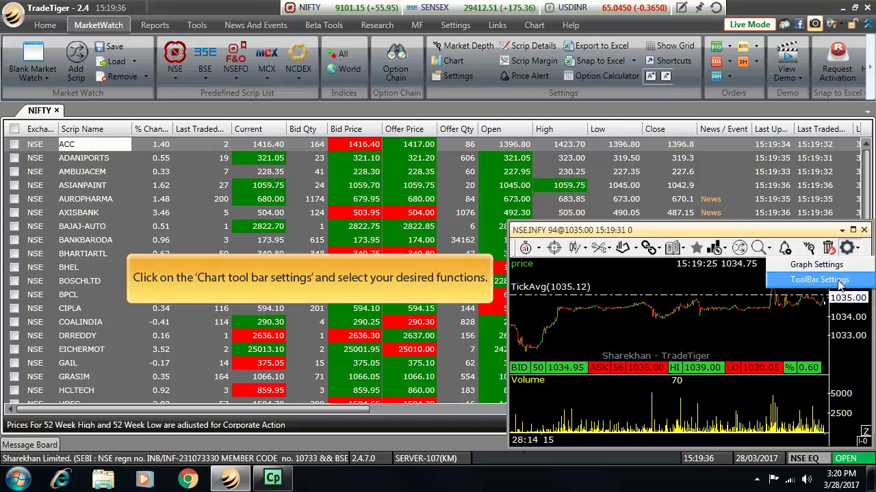
pyautogui.click(849, 288)
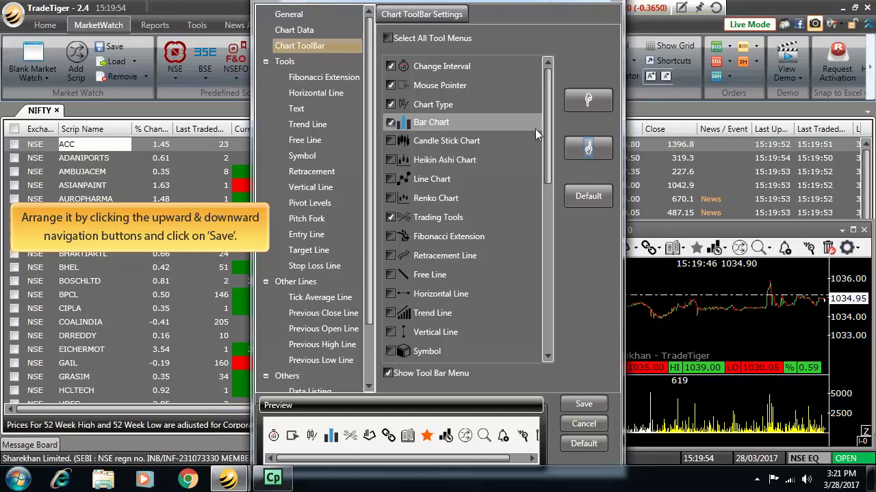
pyautogui.click(588, 150)
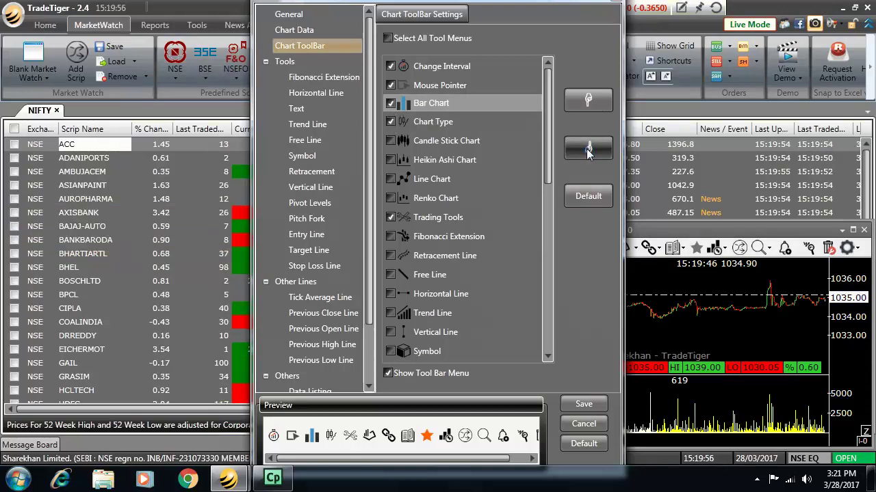
pyautogui.click(587, 149)
pyautogui.click(588, 149)
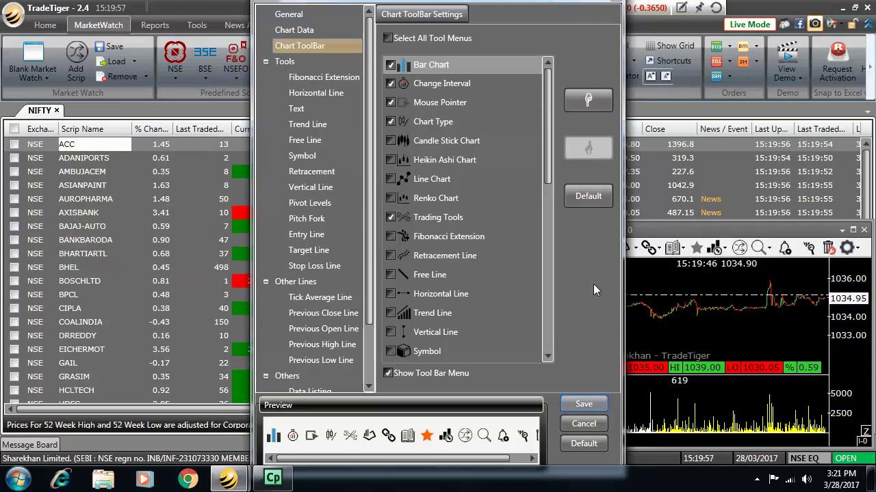
pyautogui.click(593, 403)
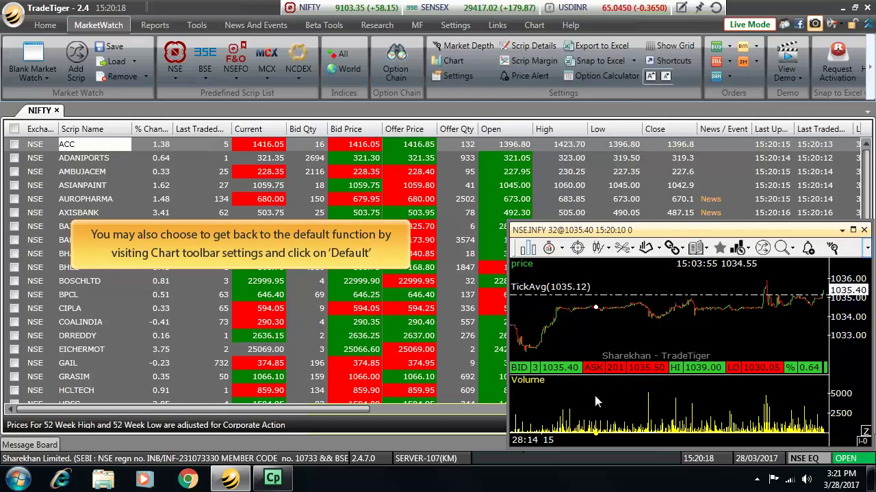
# Restore the chart toolbar's default tools and order in the toolbar settings, and save.
pyautogui.click(867, 250)
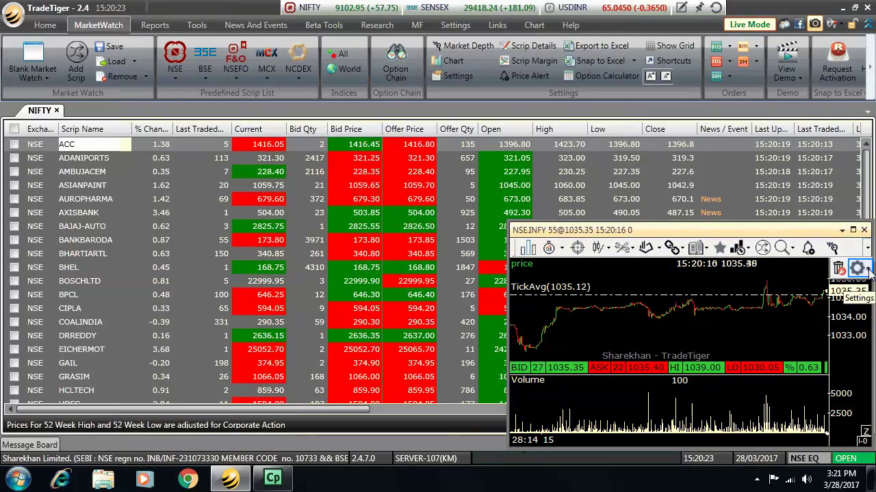
pyautogui.click(867, 271)
pyautogui.click(802, 283)
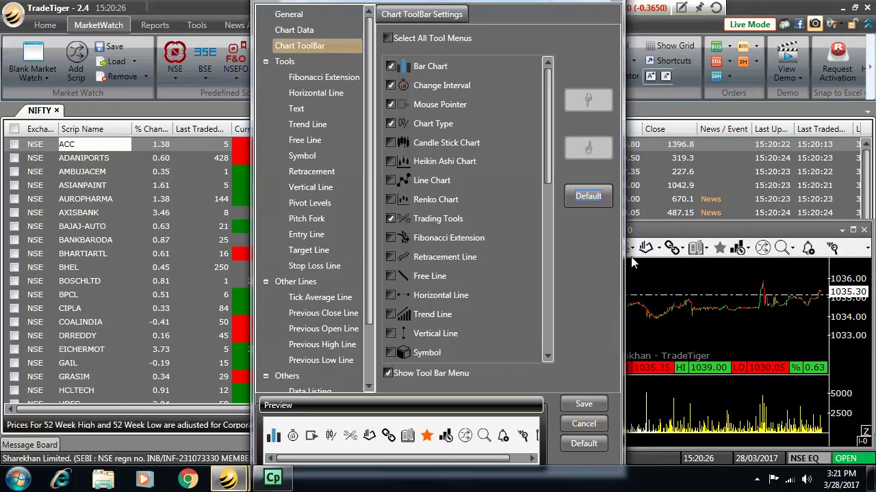
pyautogui.click(585, 198)
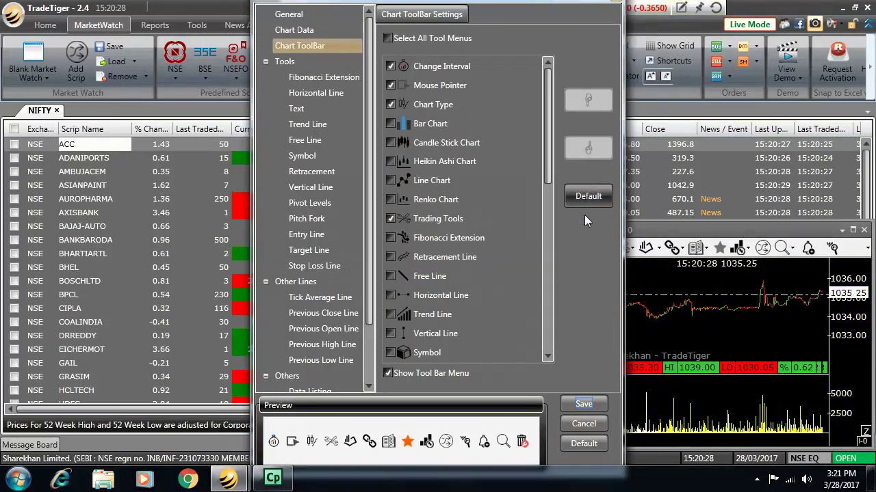
pyautogui.click(583, 405)
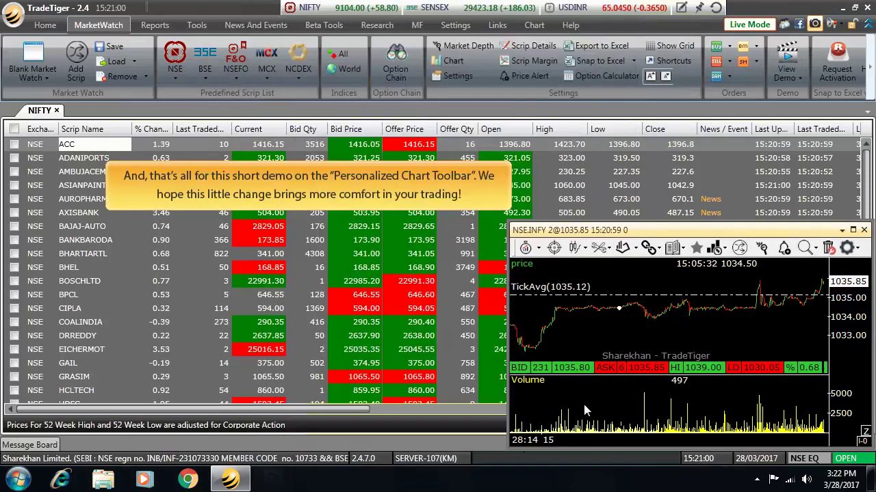